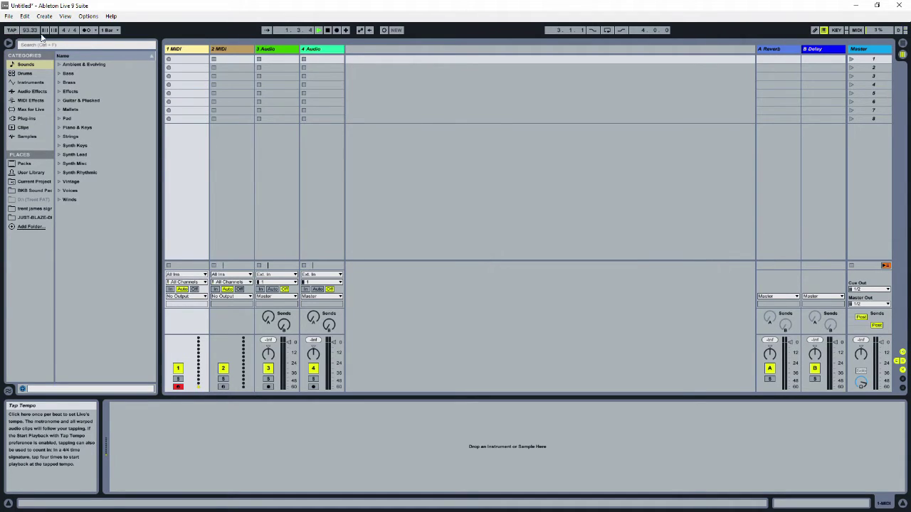
# Step: Turn on the Metronome button in the control bar so it clicks during playback
pyautogui.click(86, 30)
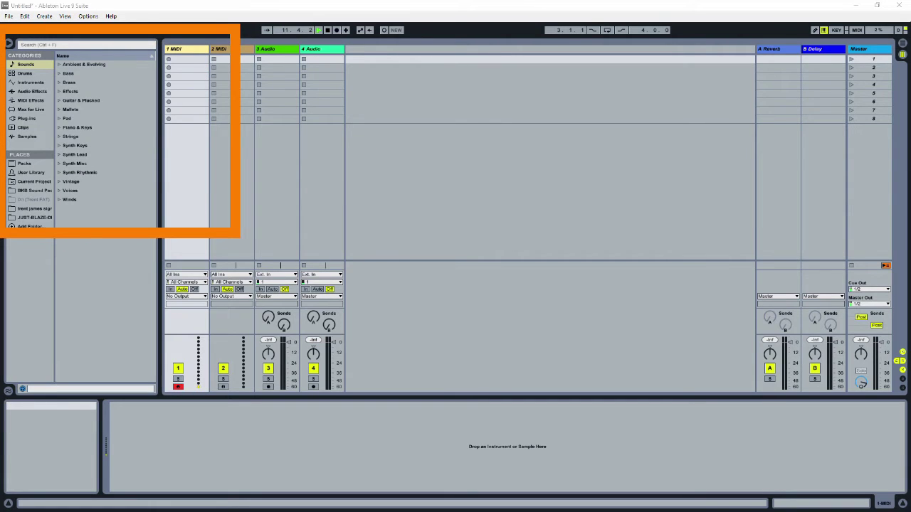
# Step: Load the Kit-Core 808 drum kit from the Browser's Drums list onto MIDI track 1
pyautogui.click(24, 73)
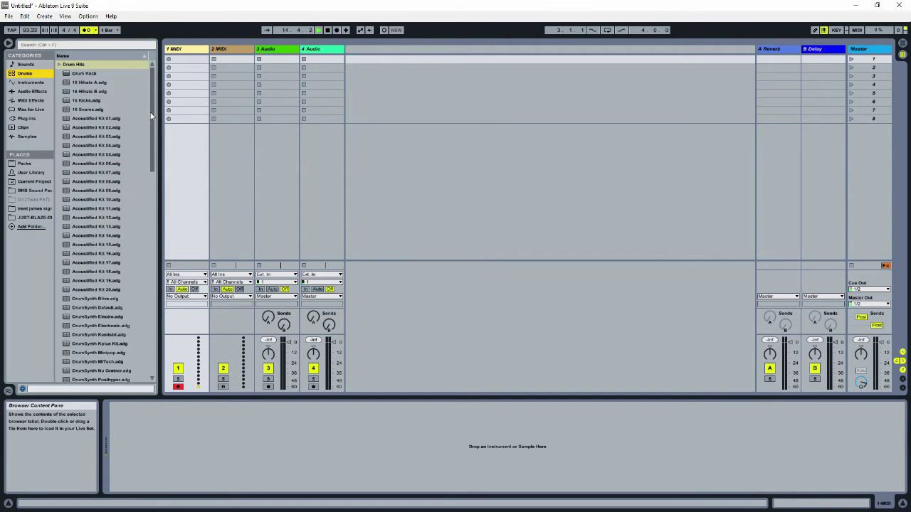
pyautogui.scroll(-10, 139, 213)
pyautogui.scroll(-8, 138, 228)
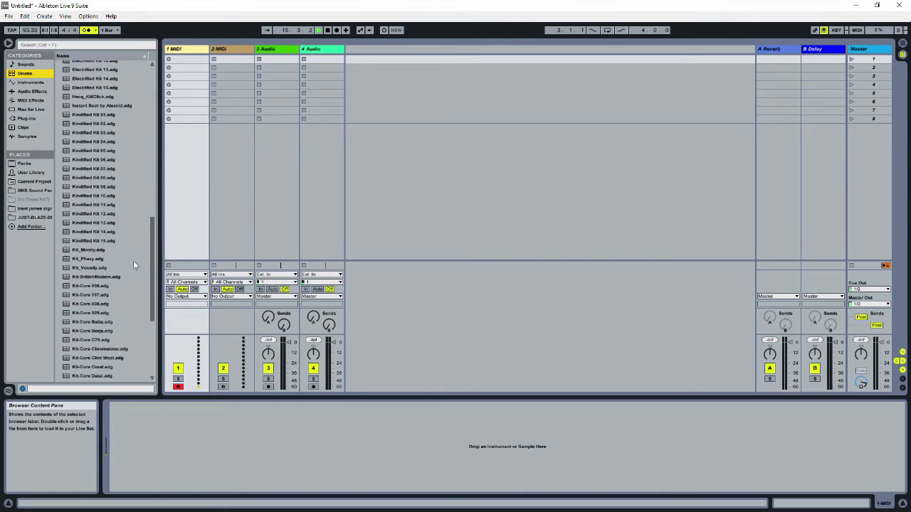
pyautogui.click(99, 197)
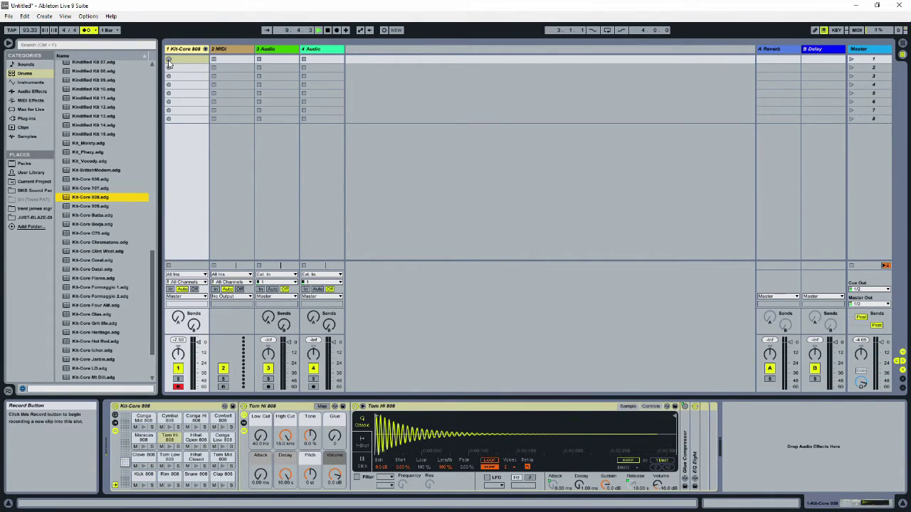
# Step: Record a drum clip into track 1's first slot, then stop and relaunch it from the start
pyautogui.click(168, 62)
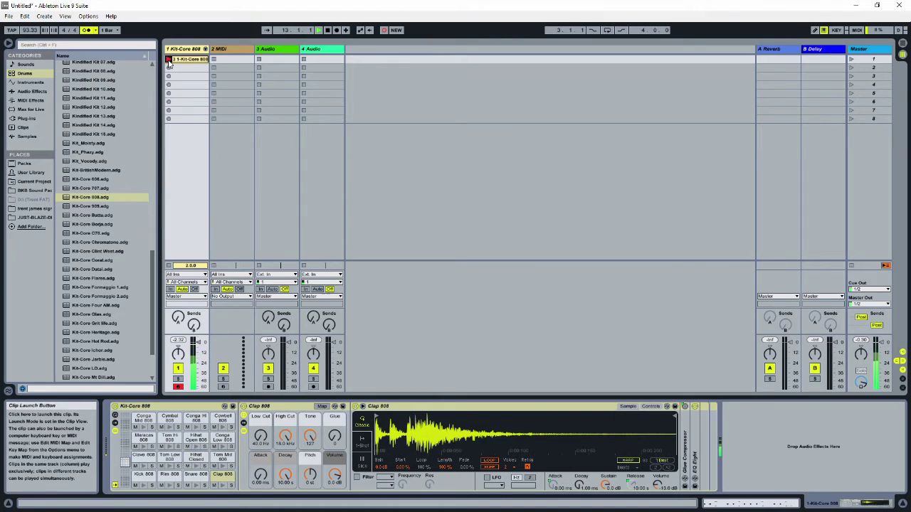
pyautogui.click(169, 62)
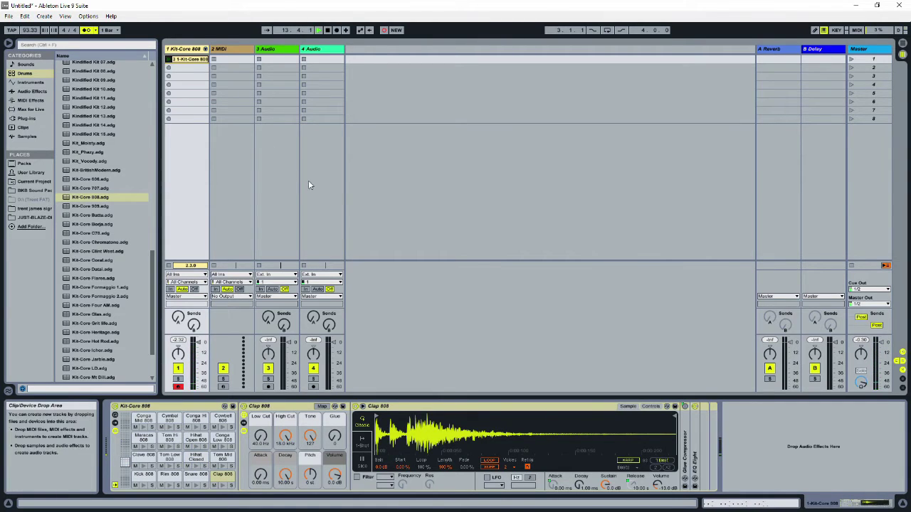
pyautogui.click(169, 62)
# Step: Open the drum clip's notes and shorten its loop to end at bar 3
pyautogui.hotkey('shift', 'Tab')
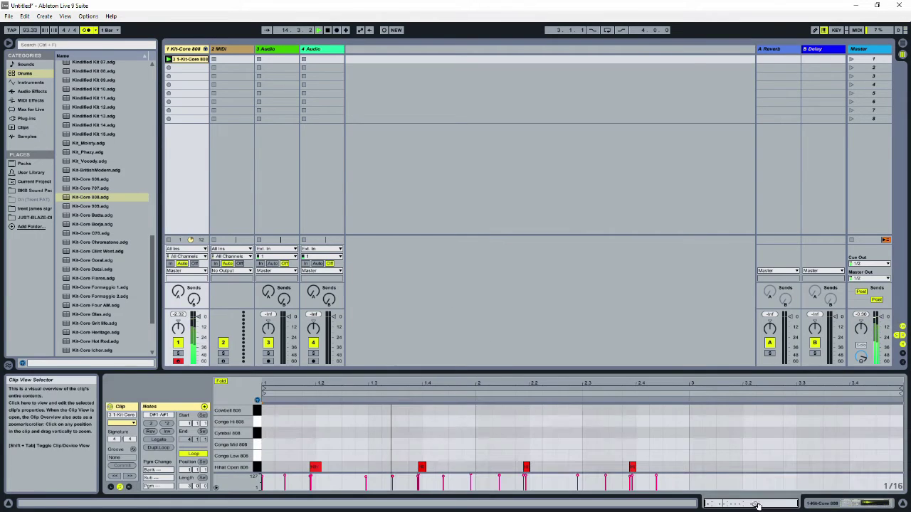
pyautogui.scroll(-4, 482, 448)
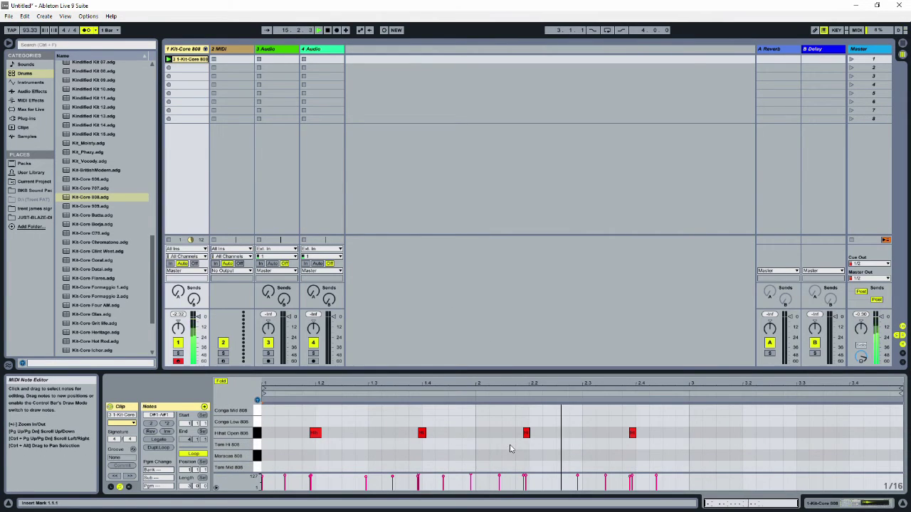
pyautogui.scroll(-2, 509, 448)
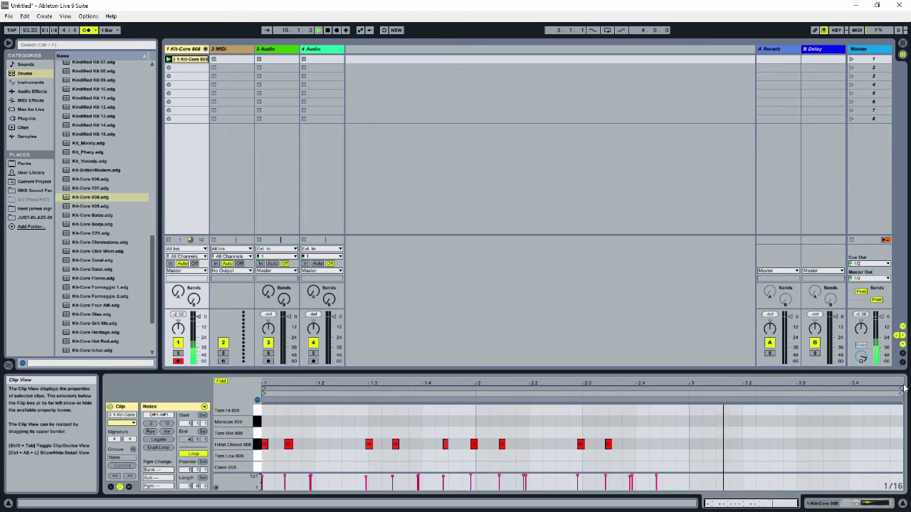
pyautogui.click(829, 390)
pyautogui.moveTo(829, 390); pyautogui.dragTo(695, 401)
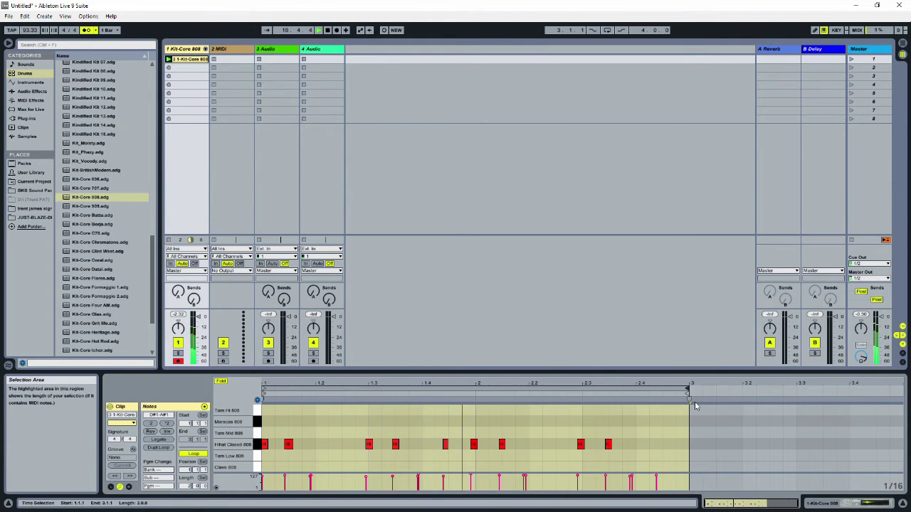
# Step: Add a Tom Low hit at 2.4.2 near the end of the loop
pyautogui.scroll(-3, 669, 437)
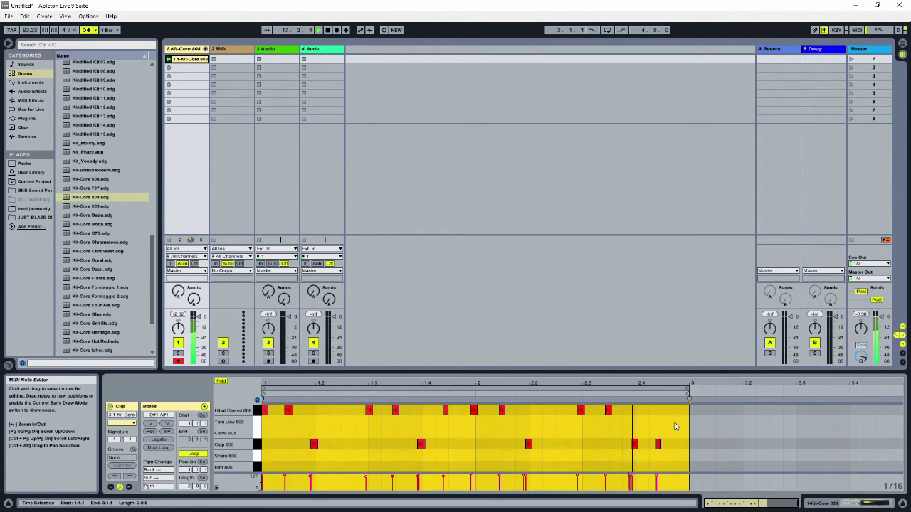
pyautogui.scroll(1, 665, 444)
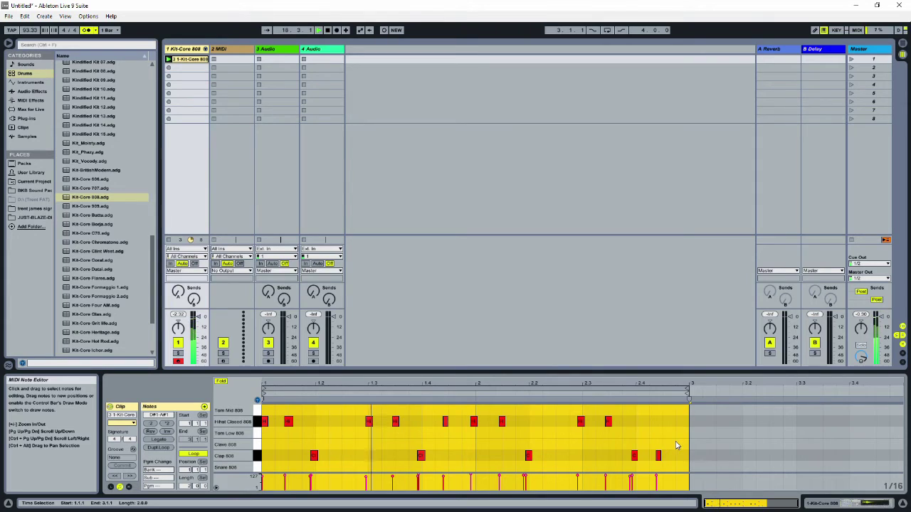
pyautogui.click(673, 443)
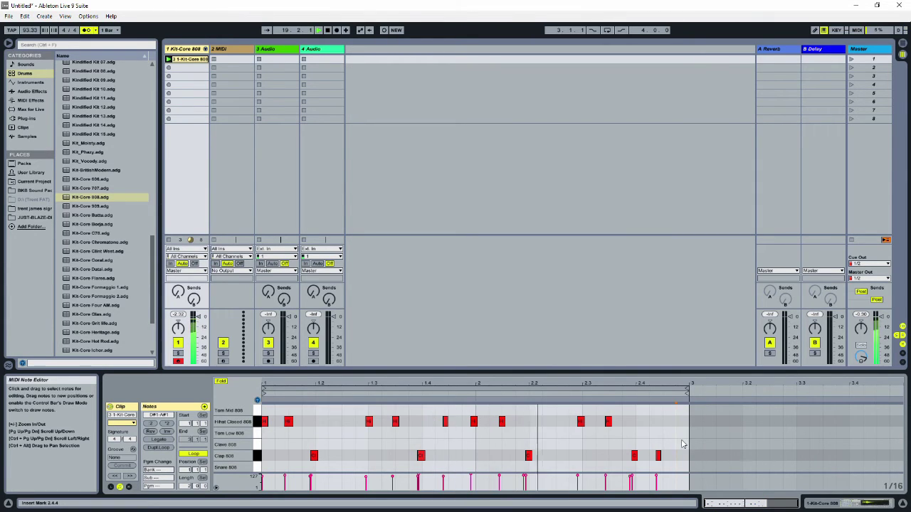
pyautogui.doubleClick(660, 434)
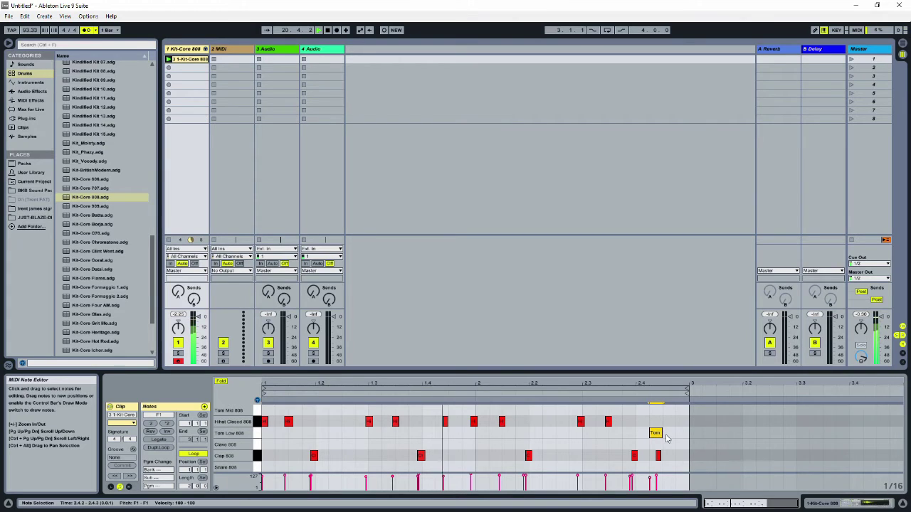
pyautogui.moveTo(669, 452); pyautogui.dragTo(342, 427)
pyautogui.click(430, 411)
# Step: Delete the closed hi-hat note at 1.4
pyautogui.hotkey('ctrl', 'a')
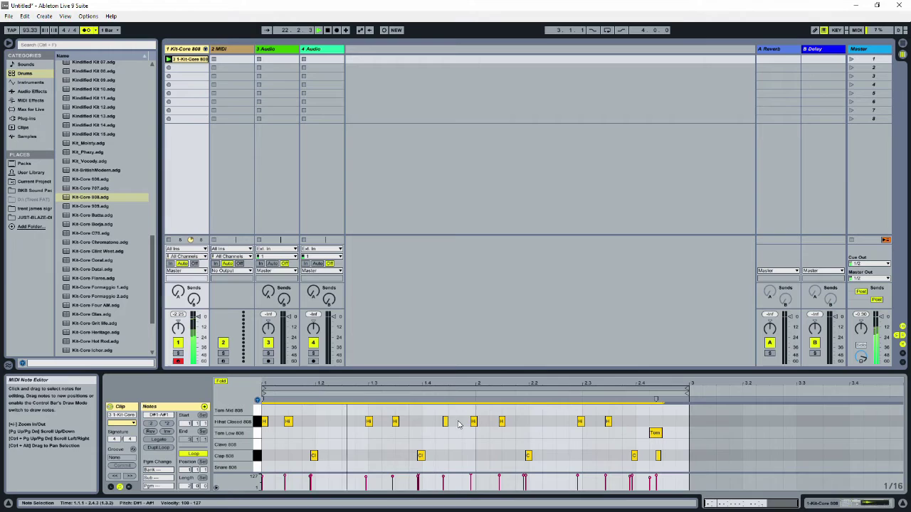
pyautogui.click(445, 421)
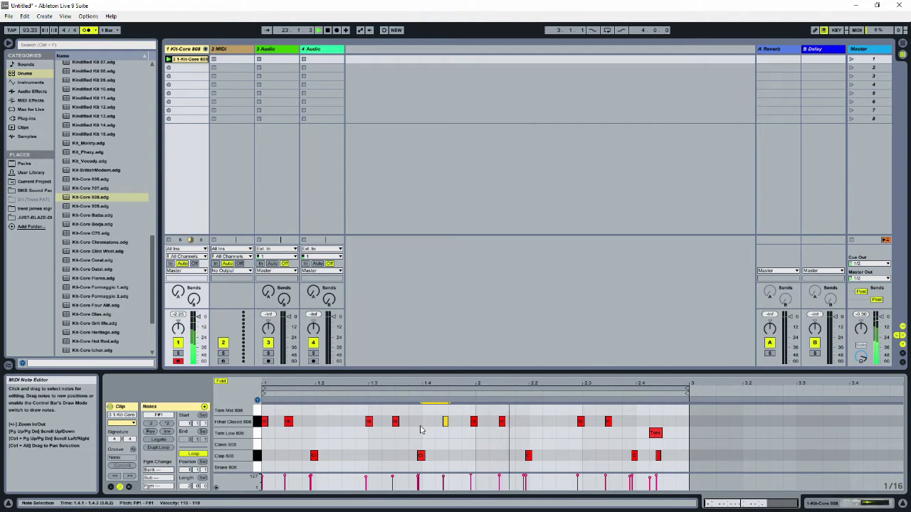
pyautogui.press('Delete')
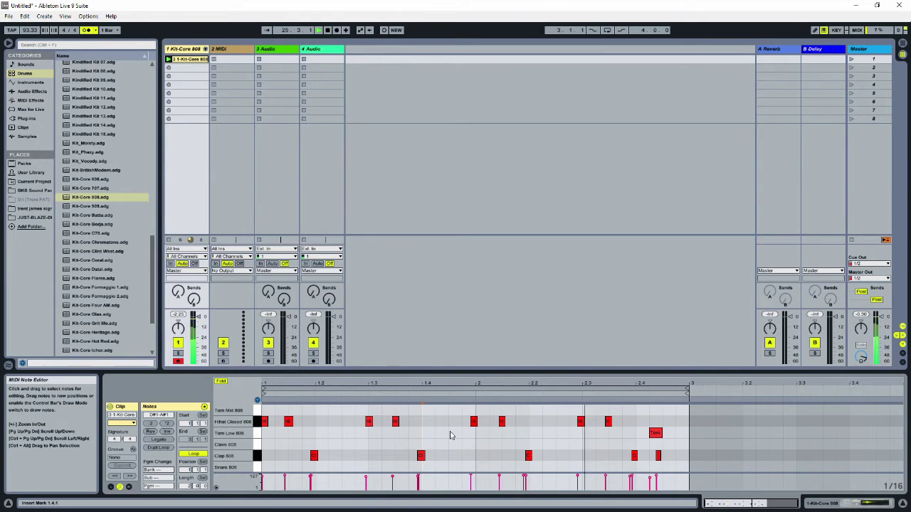
# Step: Quantize all drum notes to 1/16 at 92% through Quantize Settings
pyautogui.hotkey('ctrl', 'a')
pyautogui.rightClick(461, 427)
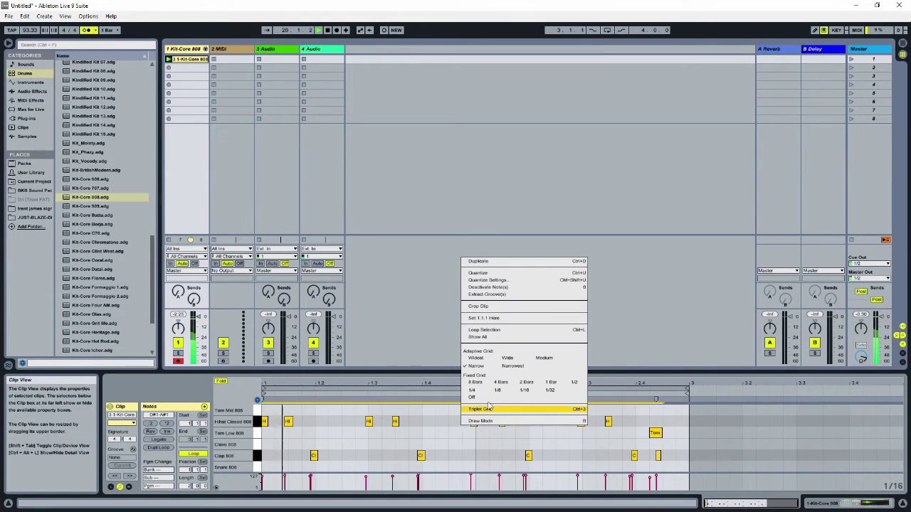
pyautogui.click(513, 283)
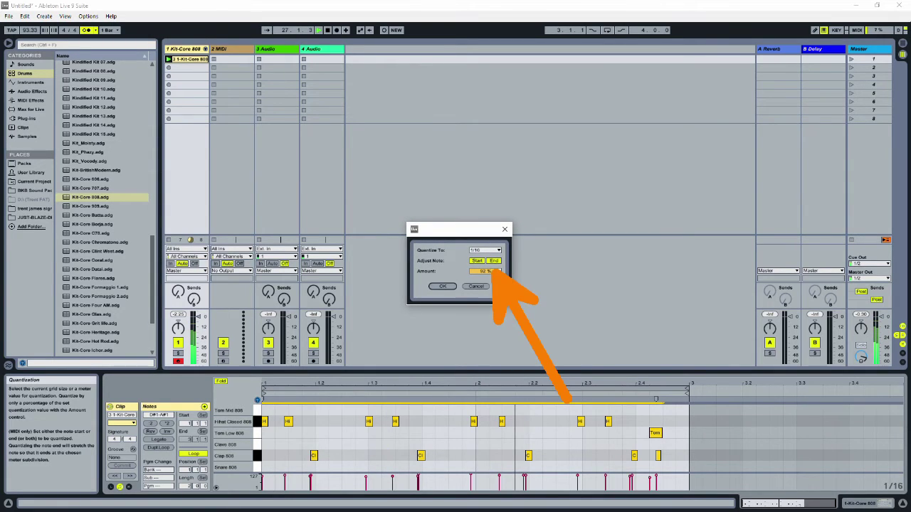
pyautogui.click(438, 287)
# Step: Nudge the Tom and Clap notes at 2.4 one sixteenth later
pyautogui.hotkey('ctrl', 'a')
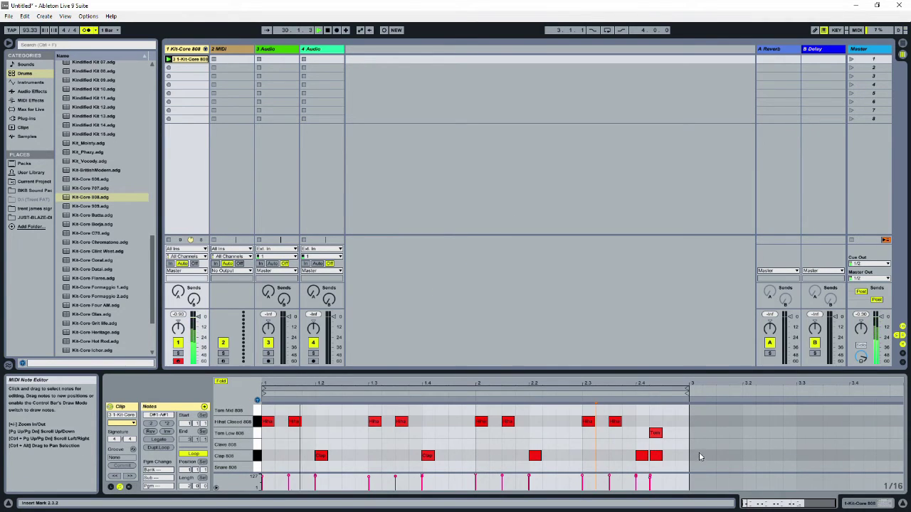
pyautogui.moveTo(673, 425); pyautogui.dragTo(647, 464)
pyautogui.press('Right')
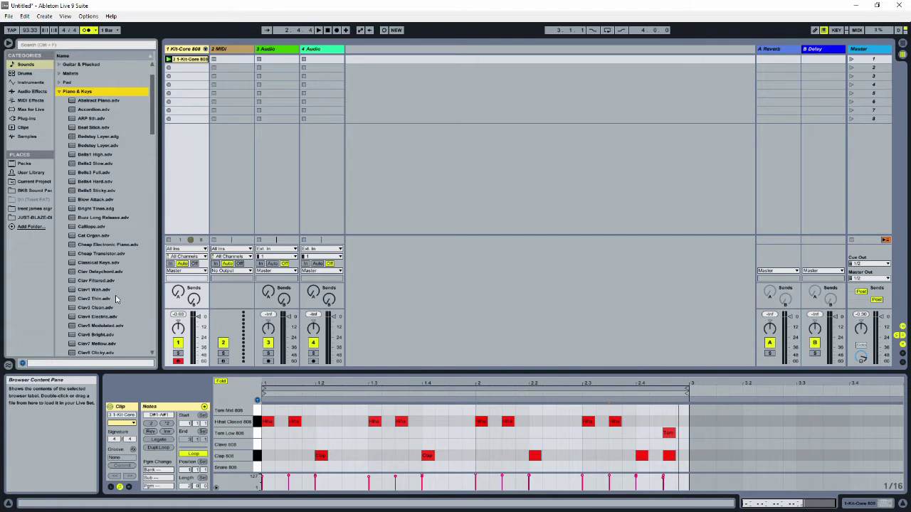
# Step: Drag Cheap Electronic Piano from Piano & Keys onto MIDI track 2
pyautogui.moveTo(103, 244); pyautogui.dragTo(133, 225)
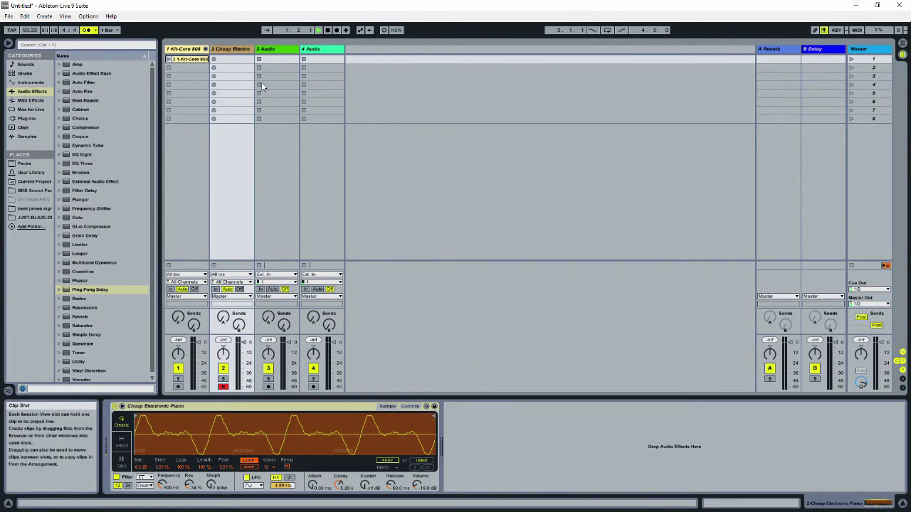
# Step: Start recording a piano clip in track 2's first clip slot
pyautogui.click(215, 60)
pyautogui.click(213, 60)
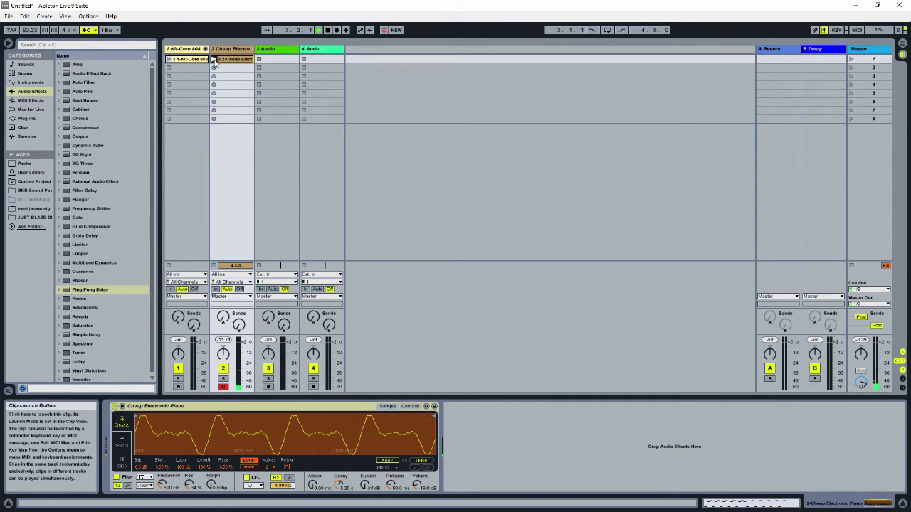
# Step: End the piano clip's loop at bar 5 and place Ping Pong Delay after the Cheap Electronic Piano
pyautogui.doubleClick(239, 60)
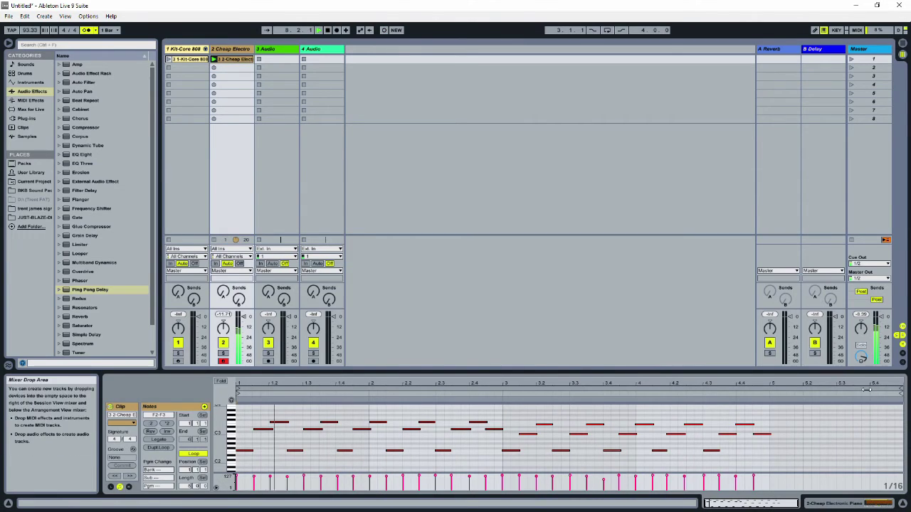
pyautogui.moveTo(827, 390); pyautogui.dragTo(770, 390)
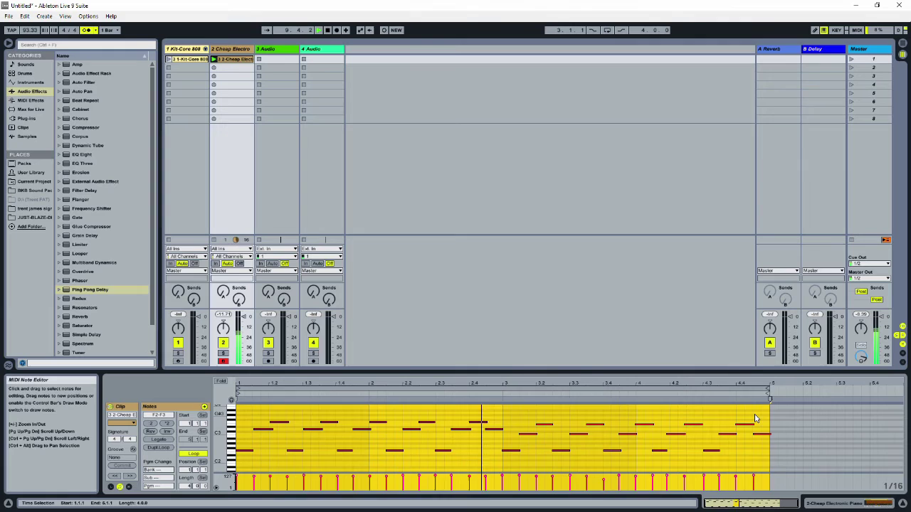
pyautogui.click(26, 64)
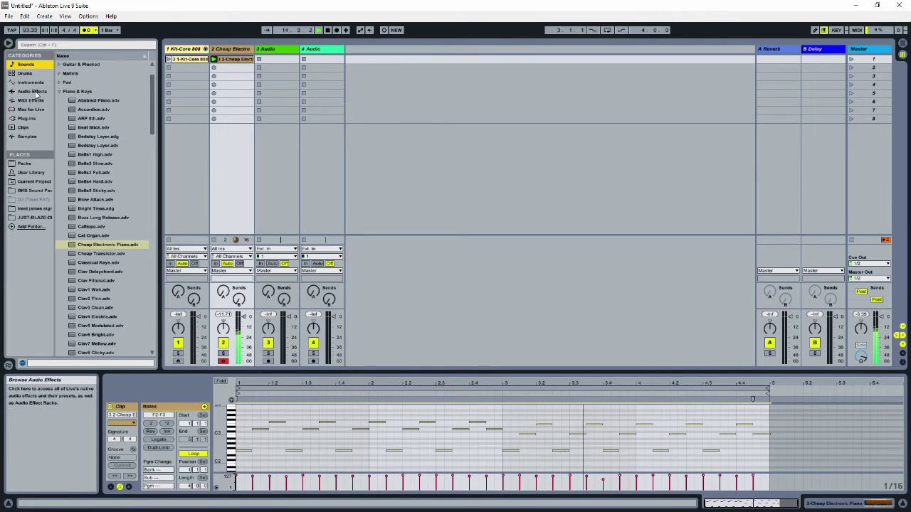
pyautogui.click(33, 91)
pyautogui.click(90, 289)
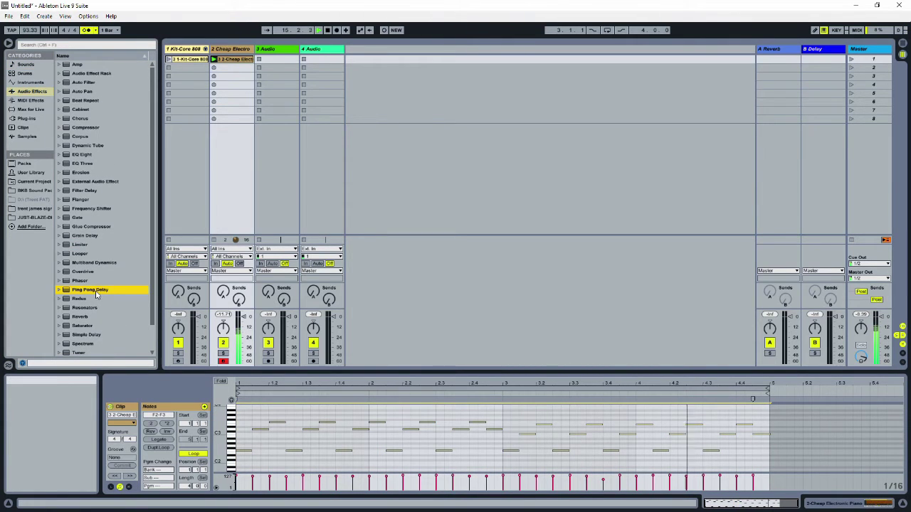
pyautogui.click(230, 129)
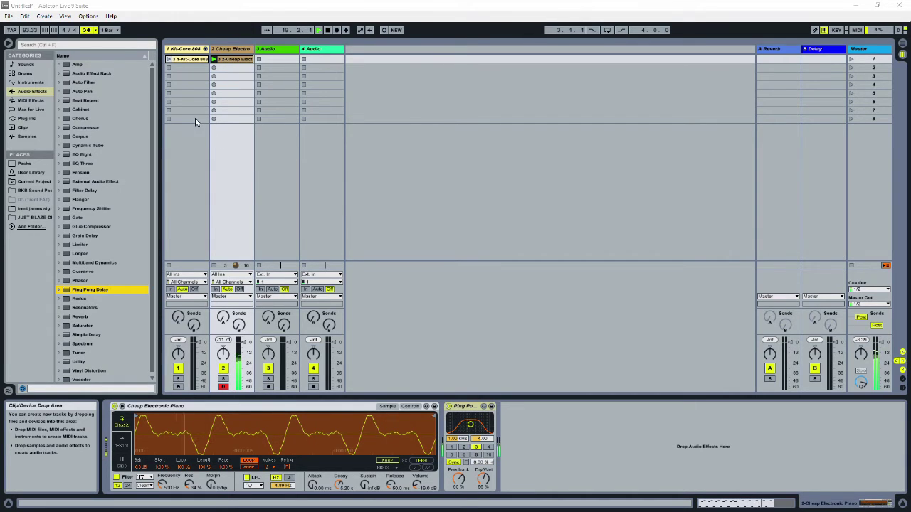
# Step: Launch scene 1, then select both the piano clip and the Kit-Core 808 clip
pyautogui.click(851, 59)
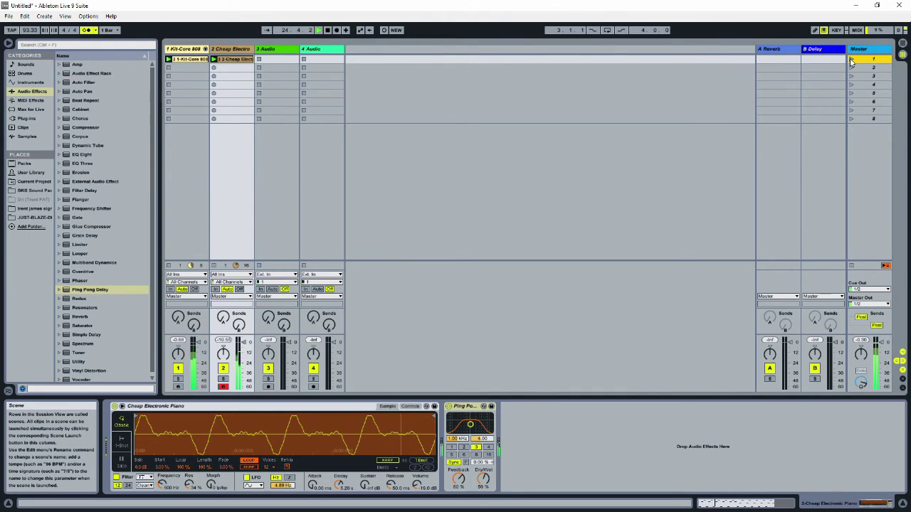
pyautogui.click(231, 59)
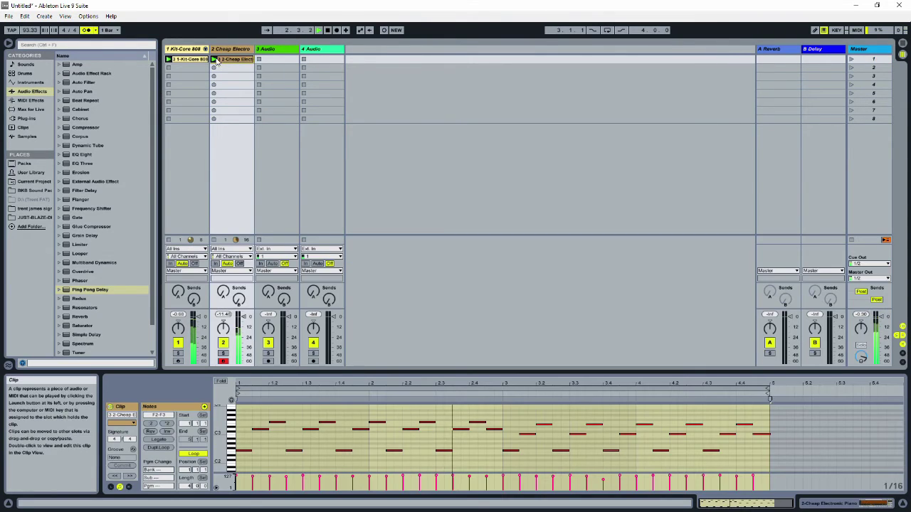
pyautogui.keyDown('shift'); pyautogui.click(196, 61); pyautogui.keyUp('shift')
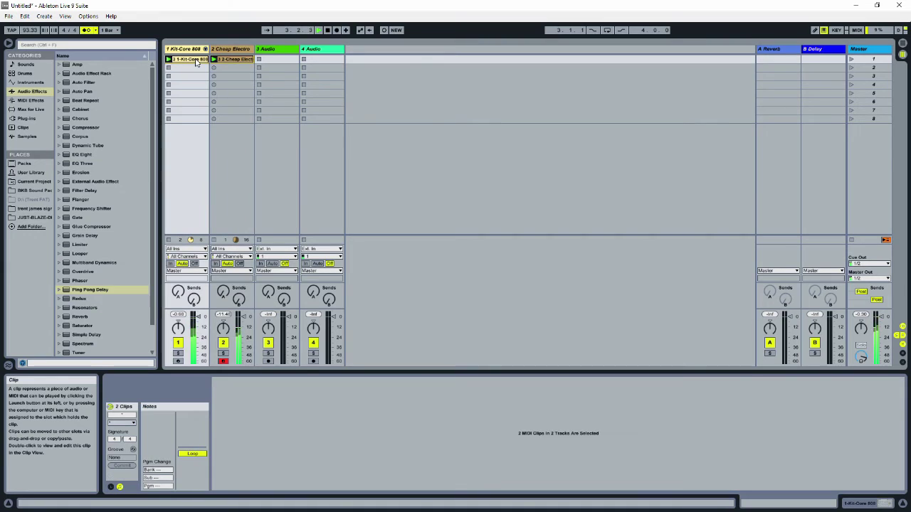
# Step: Copy the Kit-Core 808 and piano clips into scene 2 and open the drum copy
pyautogui.moveTo(198, 61); pyautogui.dragTo(194, 70)
pyautogui.click(198, 69)
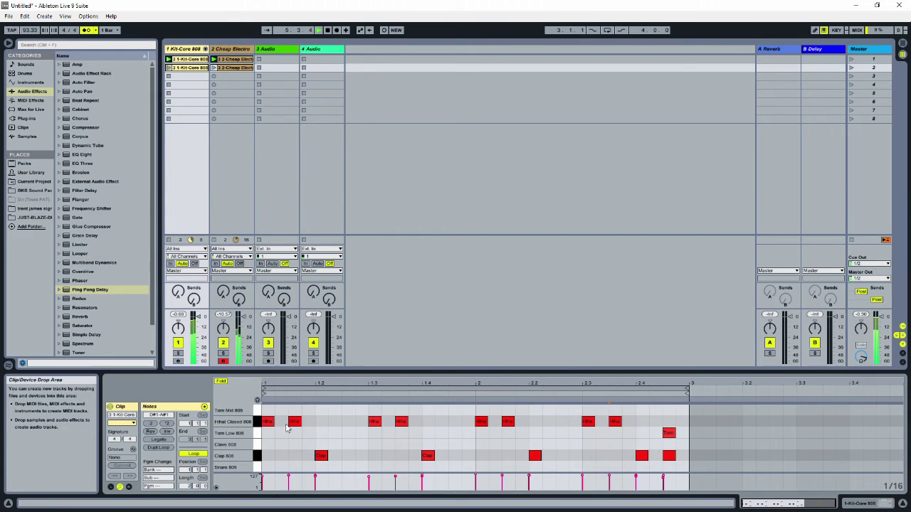
pyautogui.scroll(-2, 281, 459)
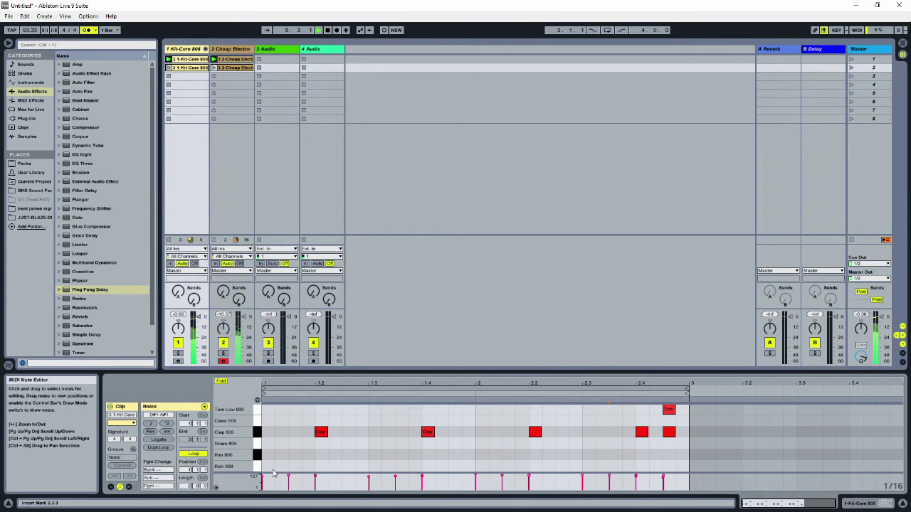
# Step: Add Kick 808 notes at 1.1, 1.3.3, 2.1, 2.1.2 and near 2.3.3, then launch scene 2
pyautogui.doubleClick(268, 466)
pyautogui.hotkey('ctrl', 'd')
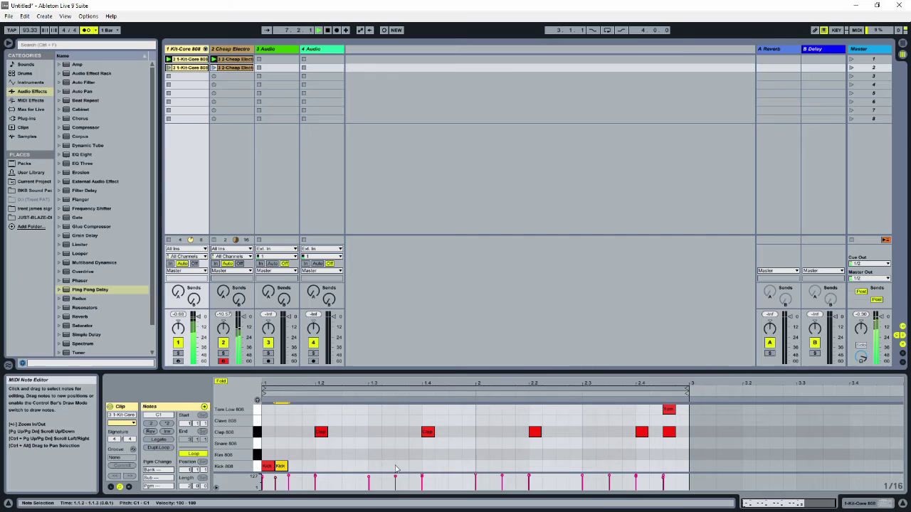
pyautogui.doubleClick(399, 466)
pyautogui.doubleClick(484, 467)
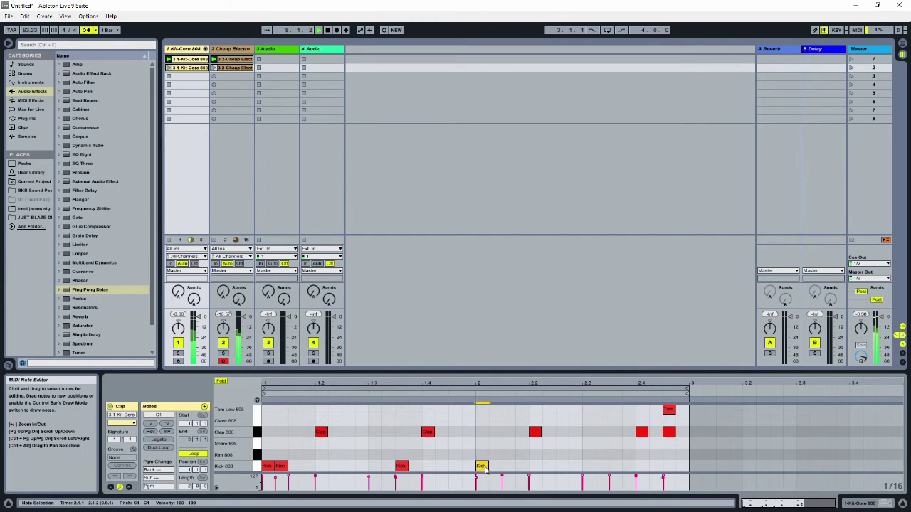
pyautogui.doubleClick(501, 467)
pyautogui.doubleClick(614, 466)
pyautogui.click(852, 68)
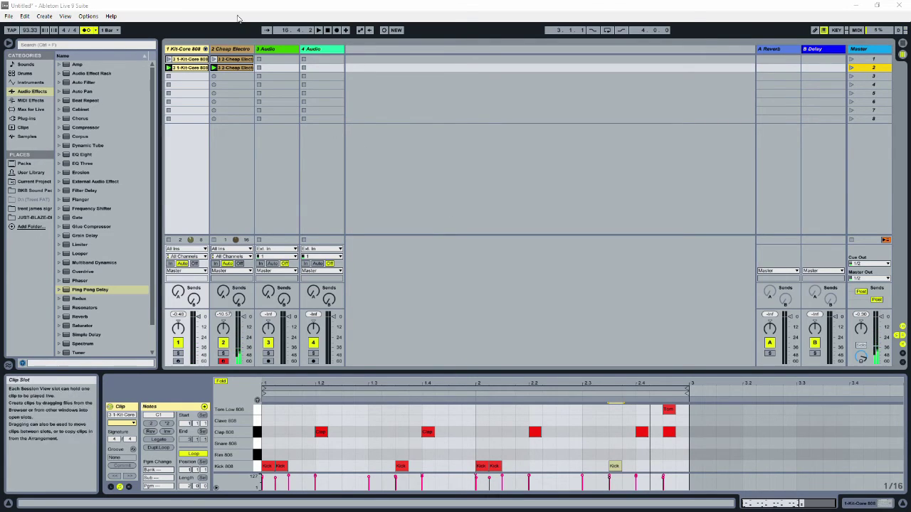
# Step: Insert a new MIDI track next to the Cheap Electro track
pyautogui.click(237, 49)
pyautogui.rightClick(237, 49)
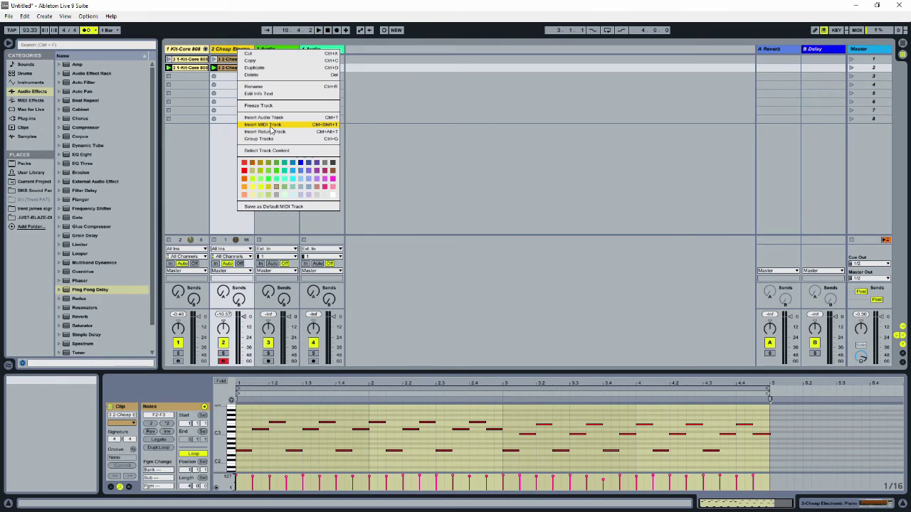
pyautogui.click(269, 127)
# Step: Load the Aamber bass preset from Sounds > Bass onto the new track
pyautogui.click(25, 64)
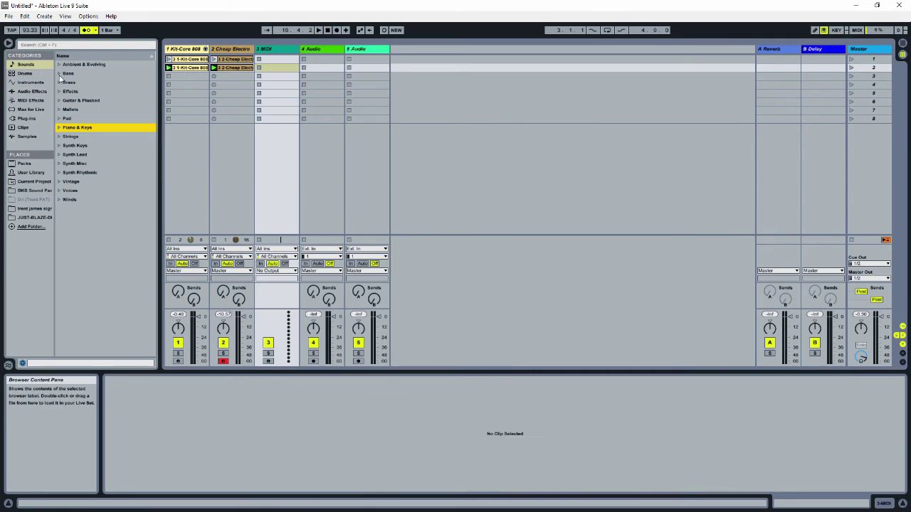
pyautogui.click(60, 74)
pyautogui.click(80, 83)
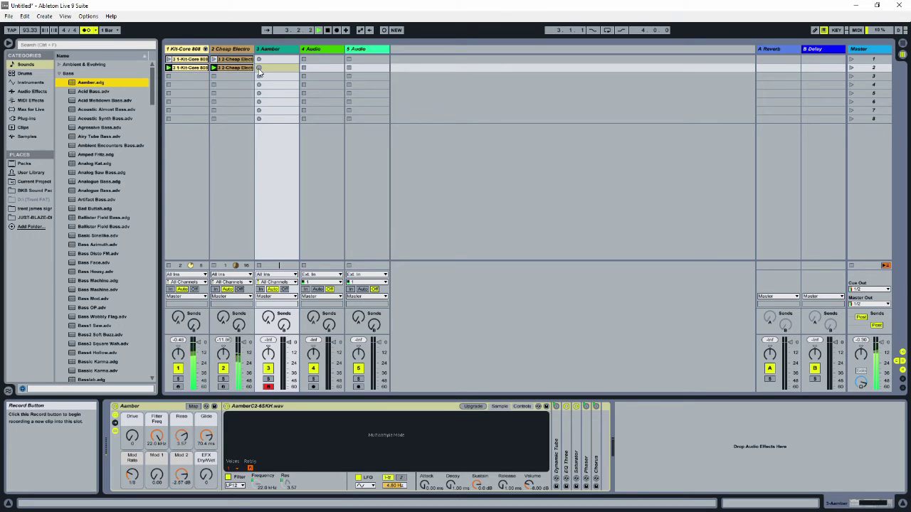
# Step: Record a bass clip into track 3's scene 2 slot, then launch it to loop
pyautogui.click(259, 68)
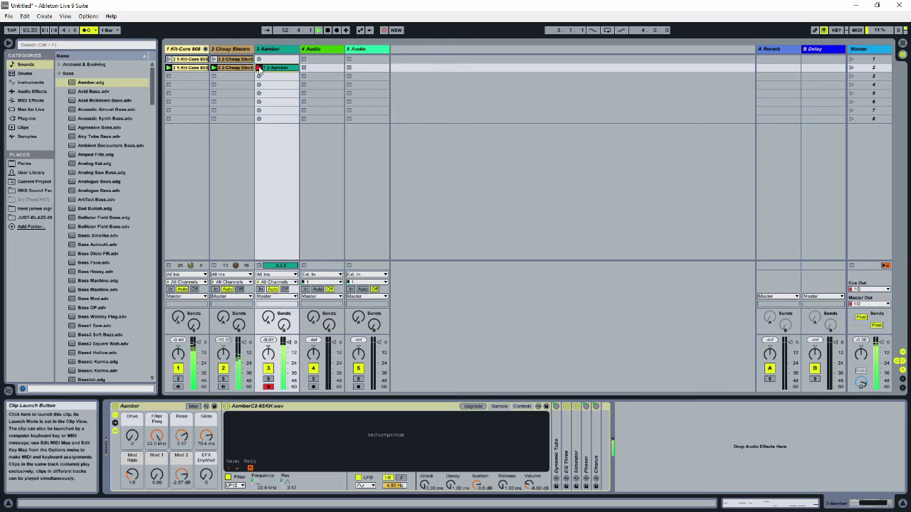
pyautogui.click(260, 69)
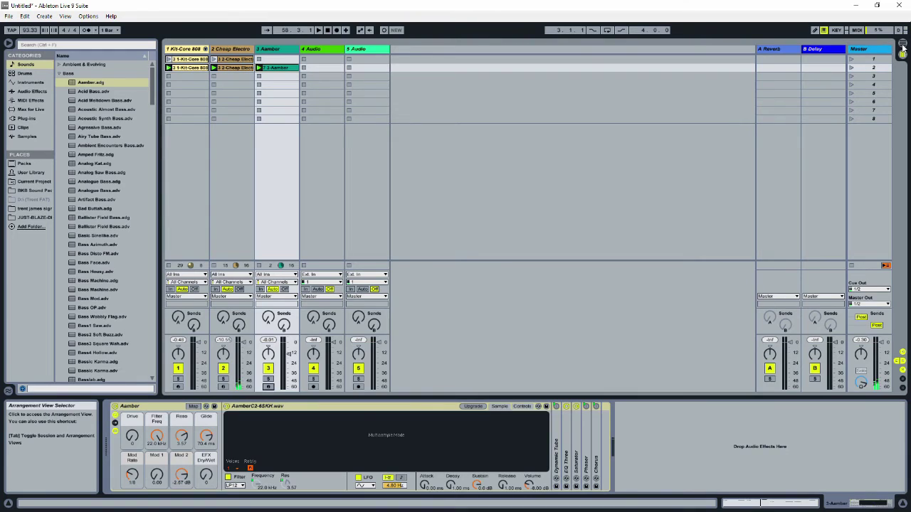
# Step: In Arrangement View, select the Kit-Core 808 track, arm global Record, and return to Session View
pyautogui.click(902, 45)
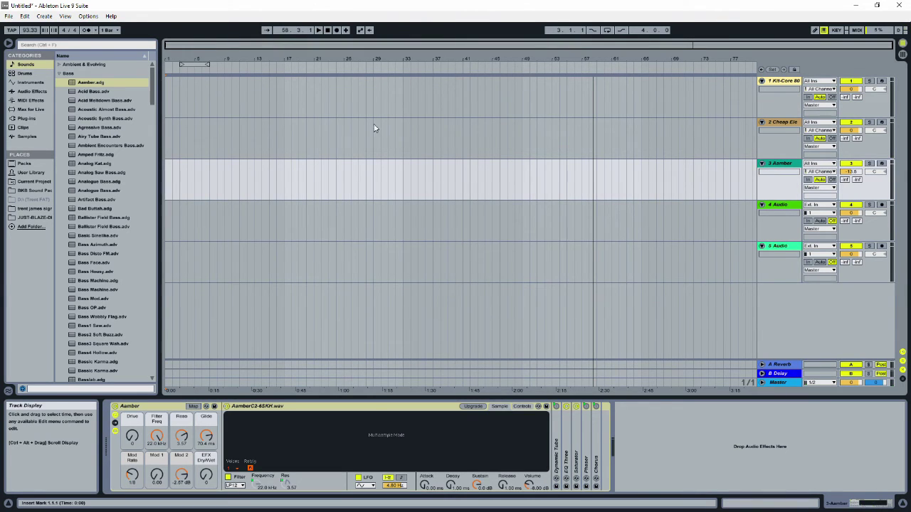
pyautogui.click(166, 102)
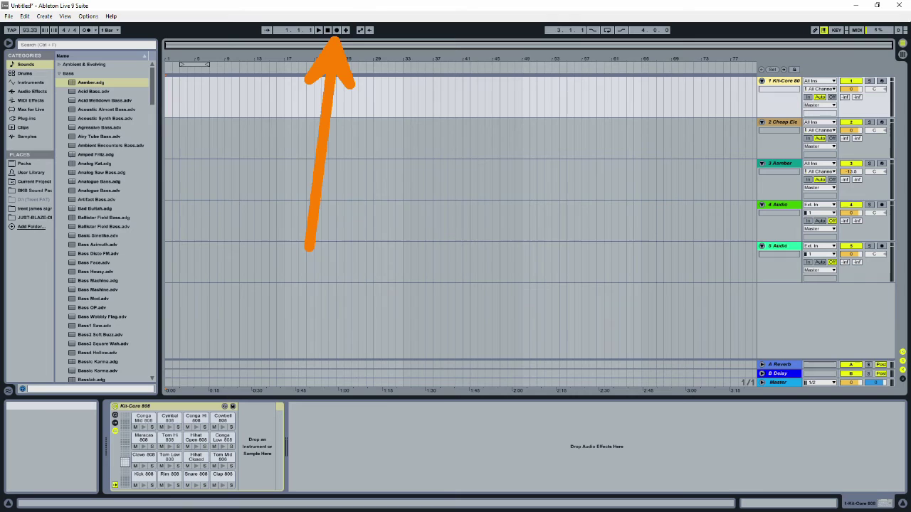
pyautogui.click(336, 30)
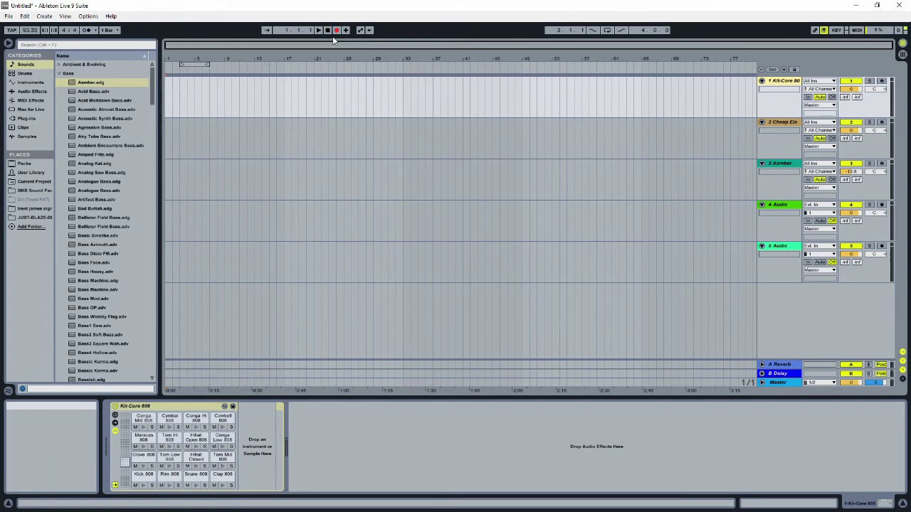
pyautogui.press('Tab')
# Step: Launch scene 1, then scene 2, into the arrangement recording, then stop all clips
pyautogui.click(852, 59)
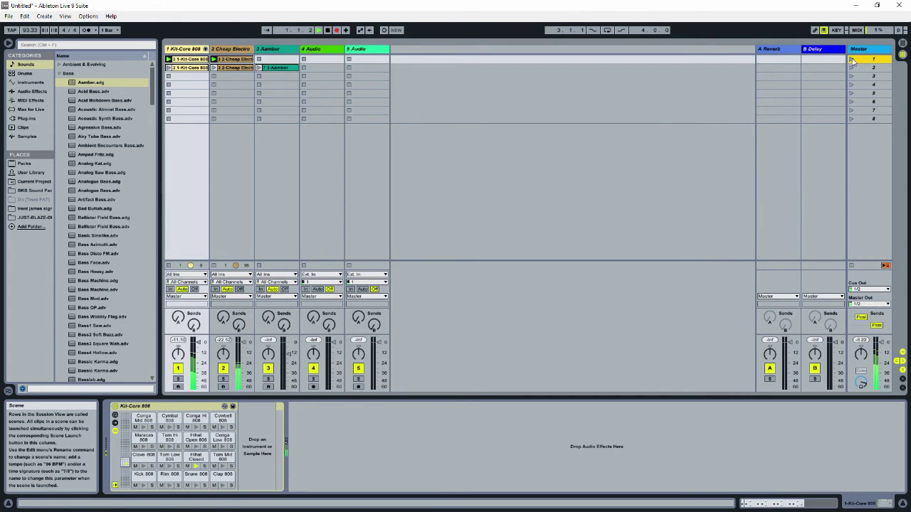
pyautogui.click(903, 44)
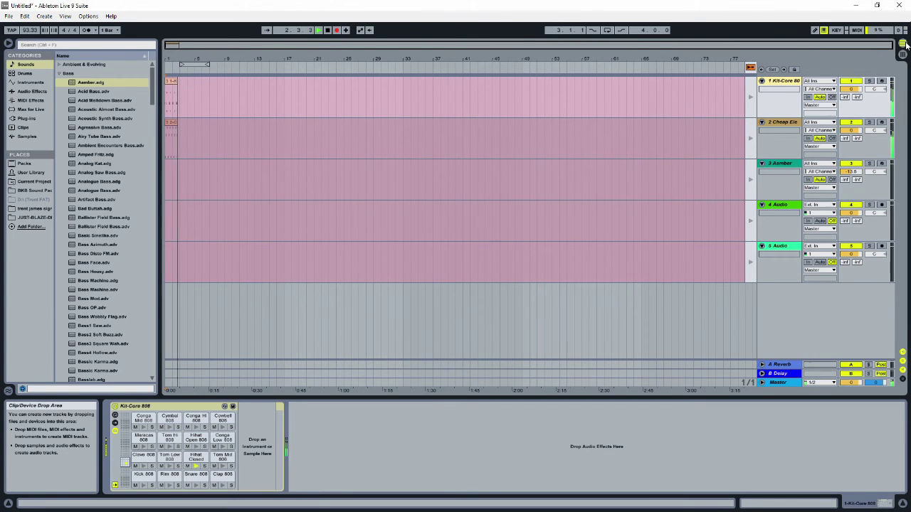
pyautogui.click(902, 56)
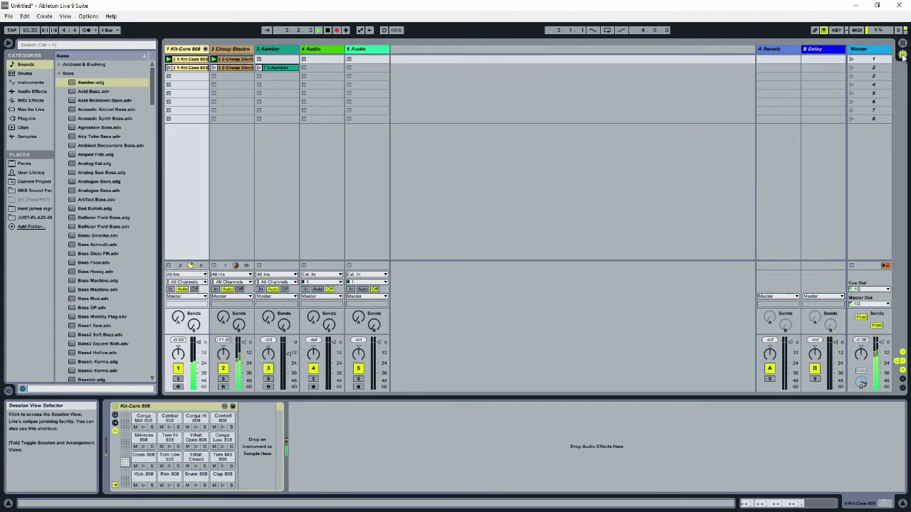
pyautogui.click(851, 69)
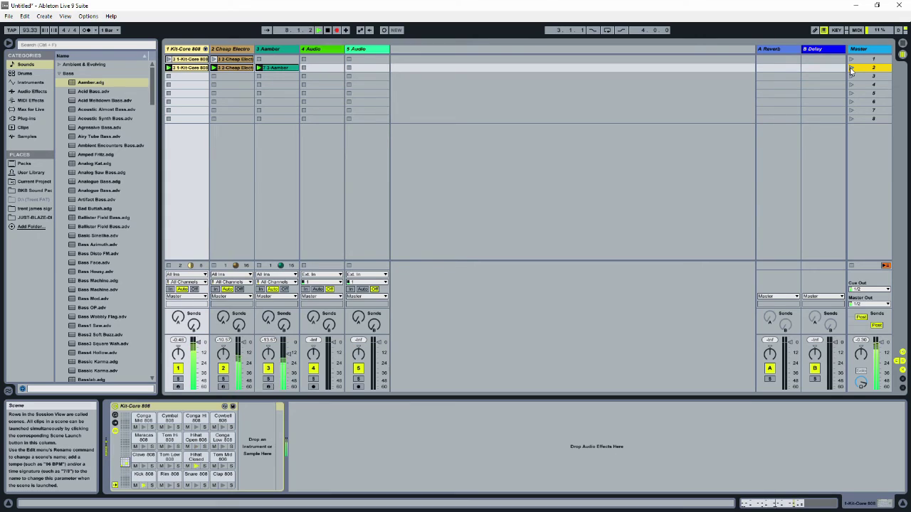
pyautogui.click(851, 267)
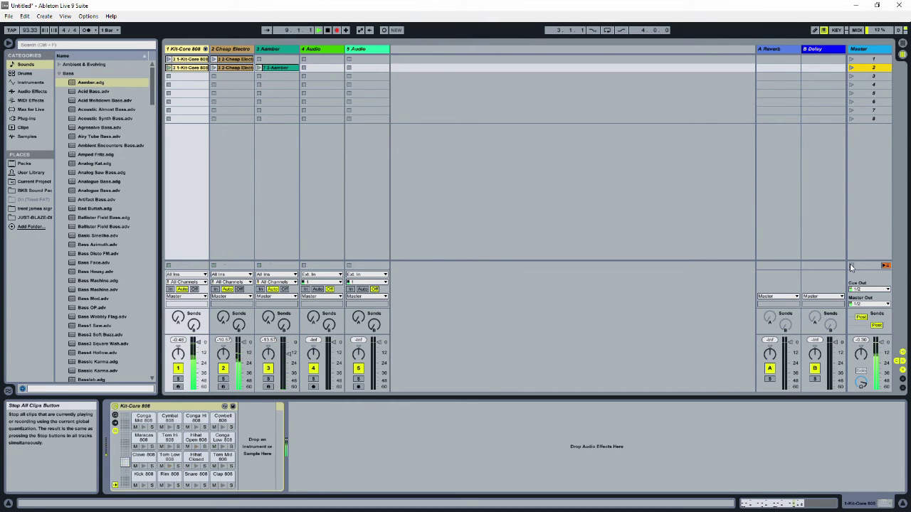
# Step: Show Arrangement View and zoom in on the recorded drum, piano and bass clips
pyautogui.click(903, 44)
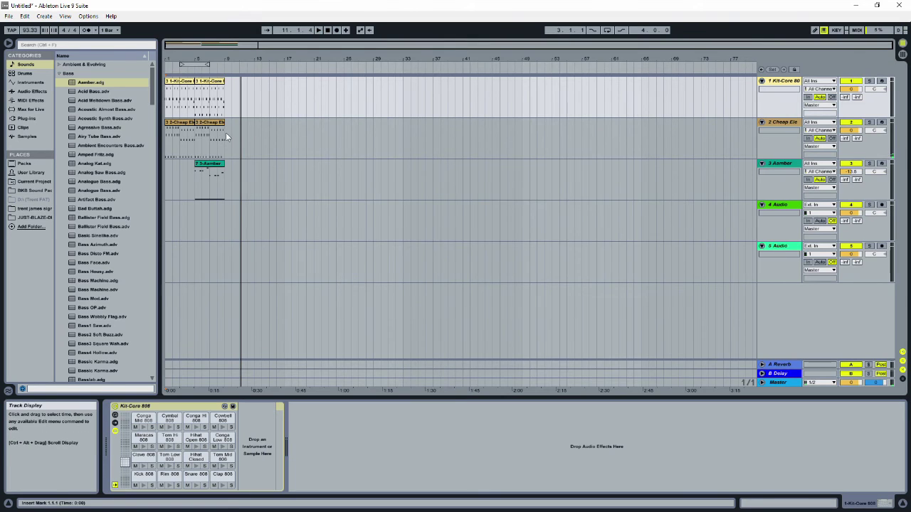
pyautogui.moveTo(190, 59); pyautogui.dragTo(191, 114)
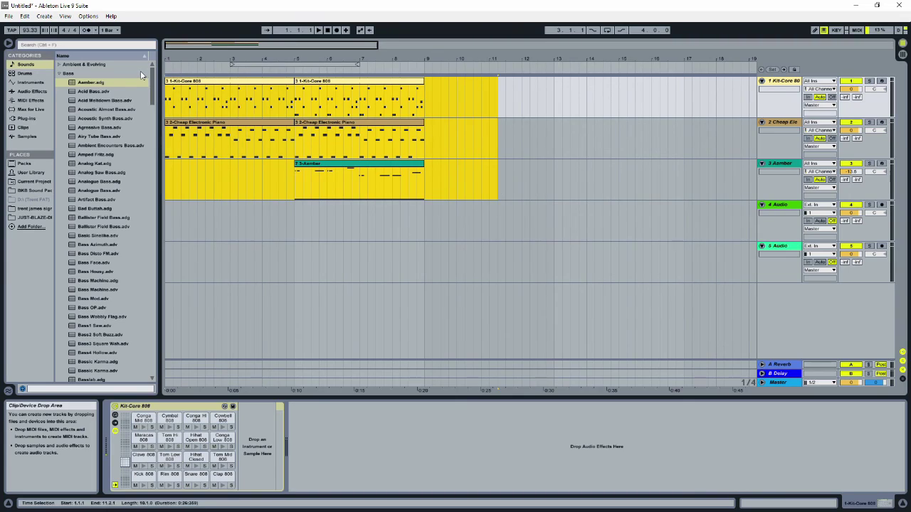
pyautogui.click(9, 16)
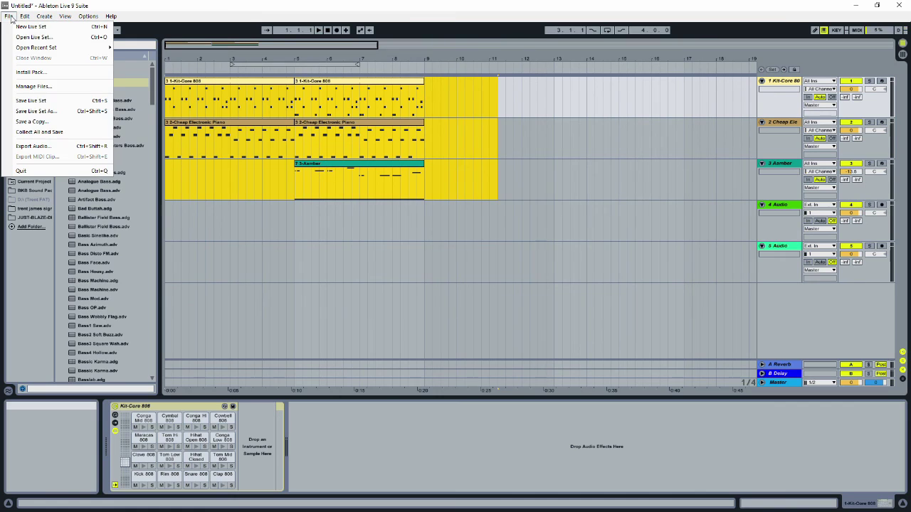
pyautogui.click(44, 146)
pyautogui.click(502, 220)
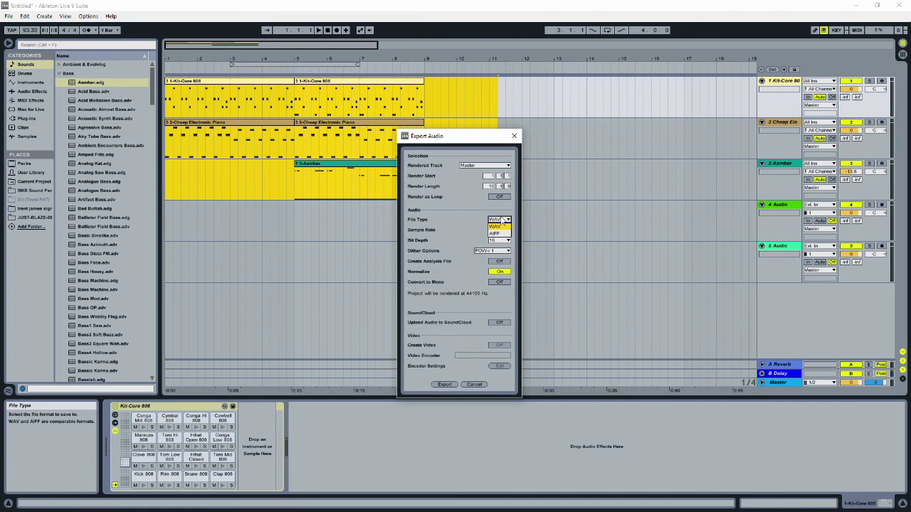
pyautogui.click(501, 219)
pyautogui.click(502, 219)
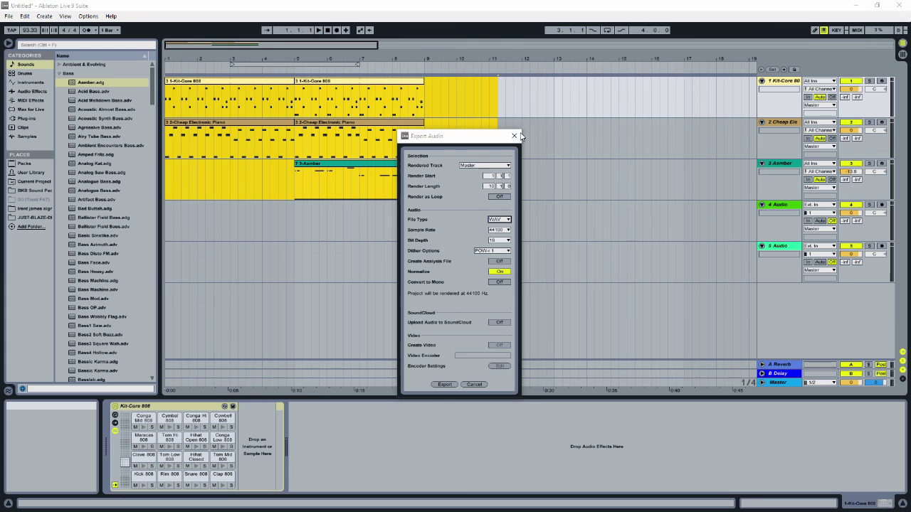
pyautogui.click(514, 135)
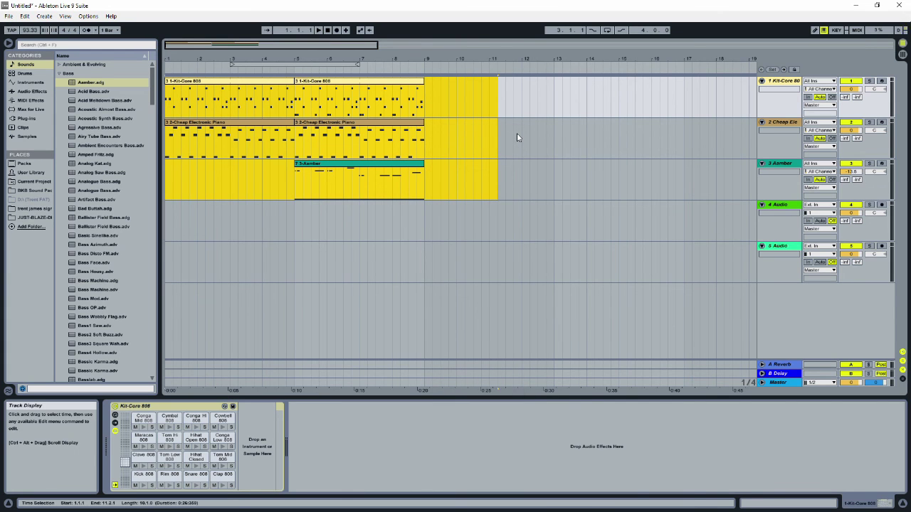